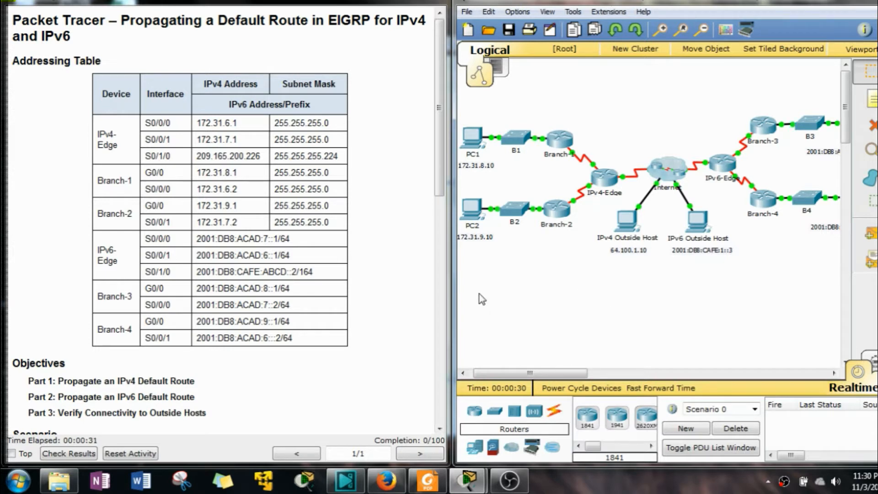
# Bring the lab instructions to Part 1, then open Branch-1's command line and enter privileged EXEC mode
pyautogui.moveTo(438, 113); pyautogui.dragTo(413, 312)
pyautogui.moveTo(438, 243); pyautogui.dragTo(438, 268)
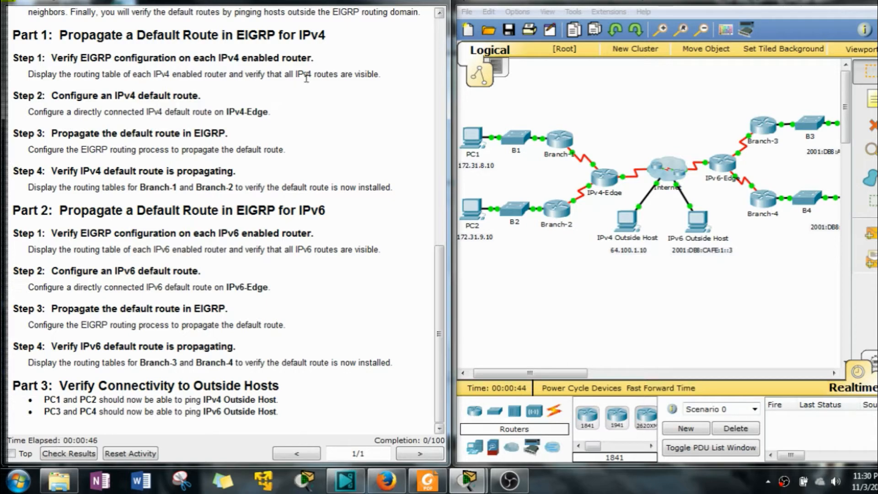
pyautogui.click(556, 140)
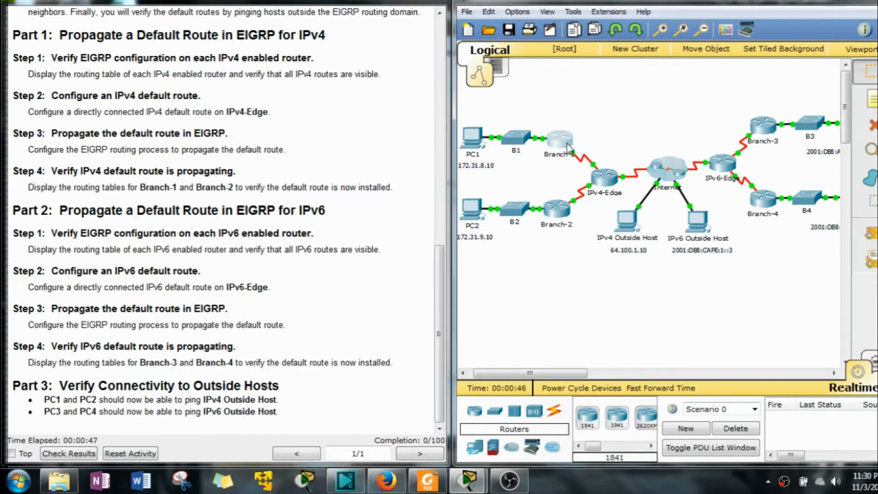
pyautogui.click(348, 90)
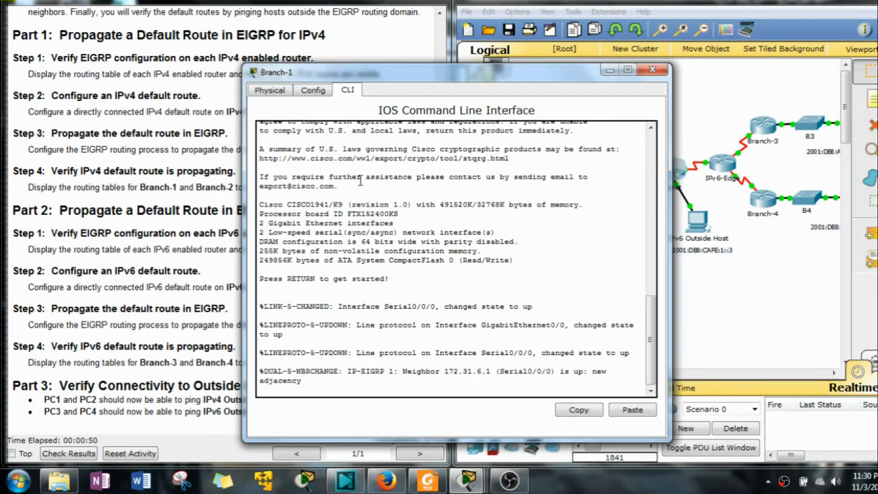
pyautogui.press('Return')
pyautogui.write('en')
pyautogui.press('Return')
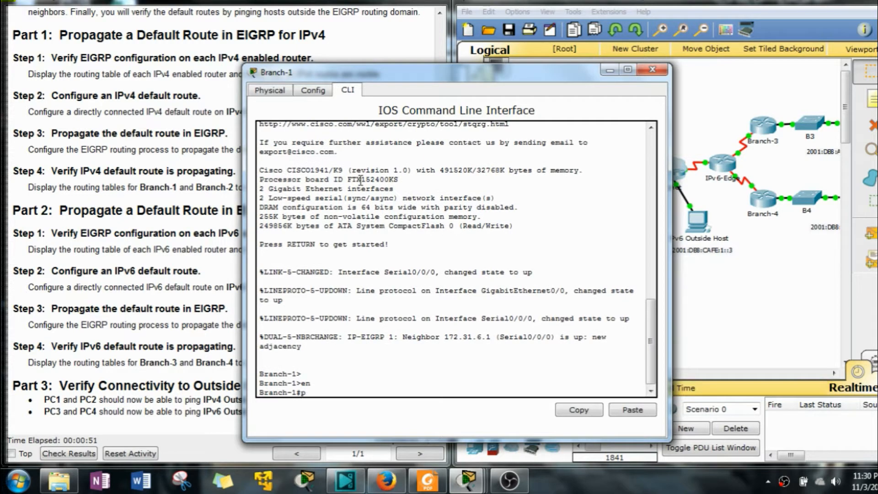
# Display Branch-1's IPv4 routing table with show ip route, review its entries, and close the router window
pyautogui.write('shw')
pyautogui.press('BackSpace')
pyautogui.press('BackSpace')
pyautogui.write('ow ip route')
pyautogui.press('Return')
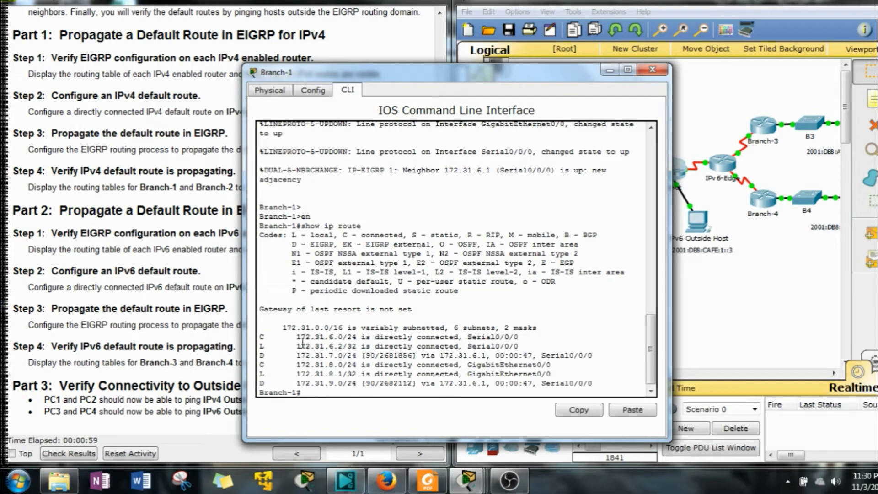
pyautogui.moveTo(291, 334); pyautogui.dragTo(361, 387)
pyautogui.click(361, 392)
pyautogui.click(652, 69)
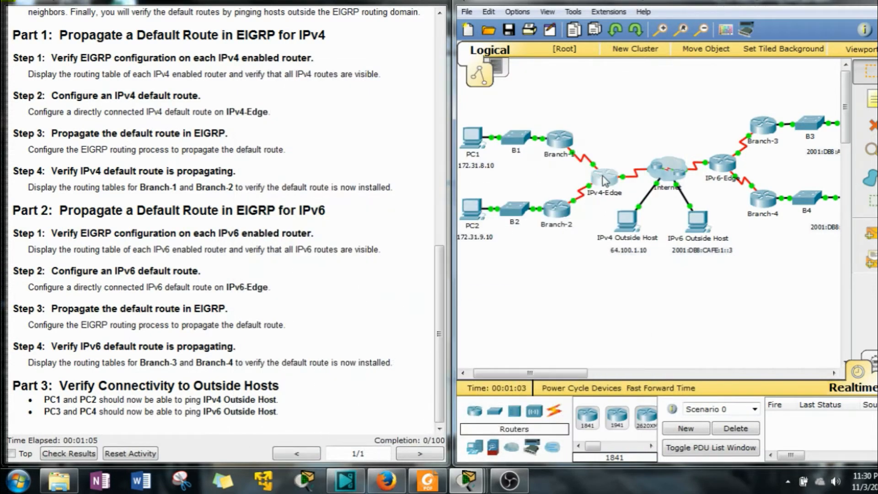
# Open the IPv4-Edge router's command line and enter privileged EXEC mode
pyautogui.click(596, 186)
pyautogui.moveTo(372, 73); pyautogui.dragTo(546, 38)
pyautogui.click(526, 55)
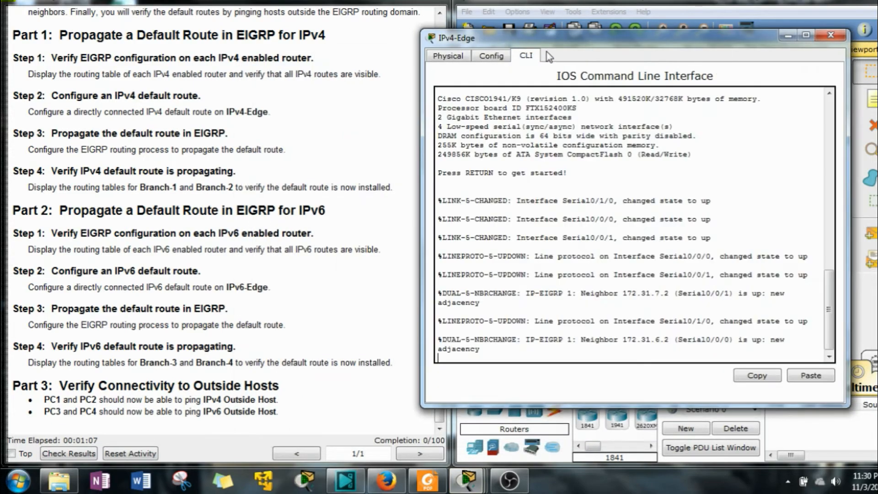
pyautogui.press('Return')
pyautogui.write('en')
pyautogui.press('Return')
# Enter global configuration mode on IPv4-Edge and begin the default route command with ip route 0.0.0.0 0.0.0.0
pyautogui.write('show')
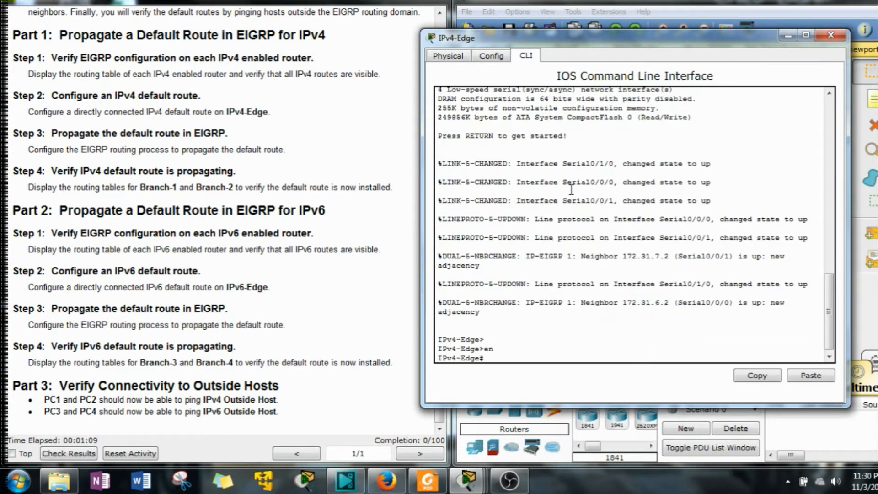
pyautogui.press('BackSpace')
pyautogui.press('BackSpace')
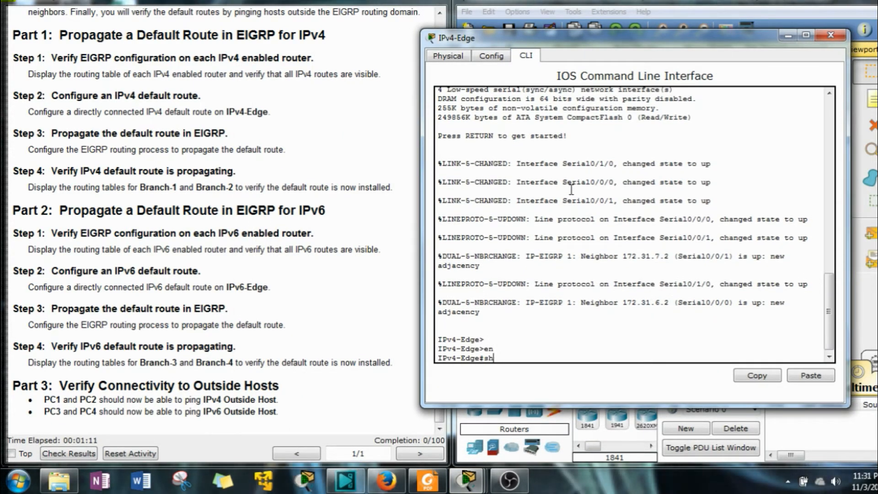
pyautogui.write('conf t')
pyautogui.press('Return')
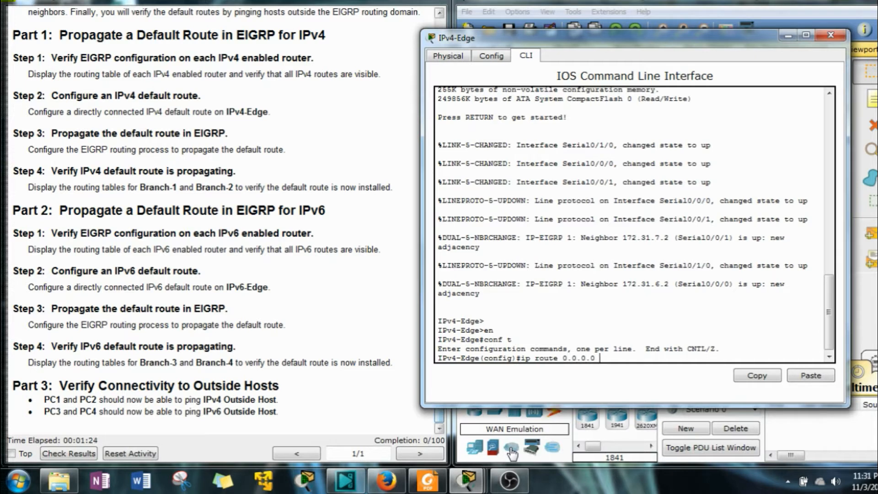
pyautogui.write('.0.0.0')
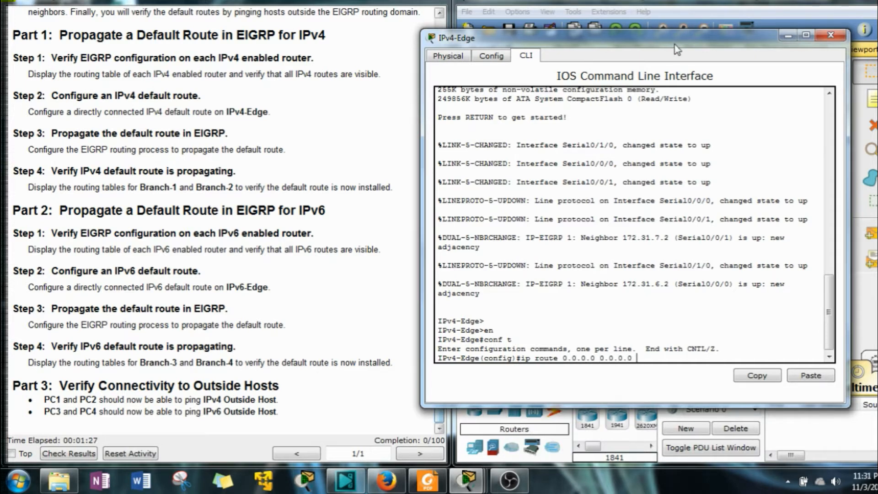
# Examine IPv4-Edge's link and EIGRP neighbor messages against the topology to identify the serial interface facing the Internet
pyautogui.moveTo(676, 50); pyautogui.dragTo(649, 50)
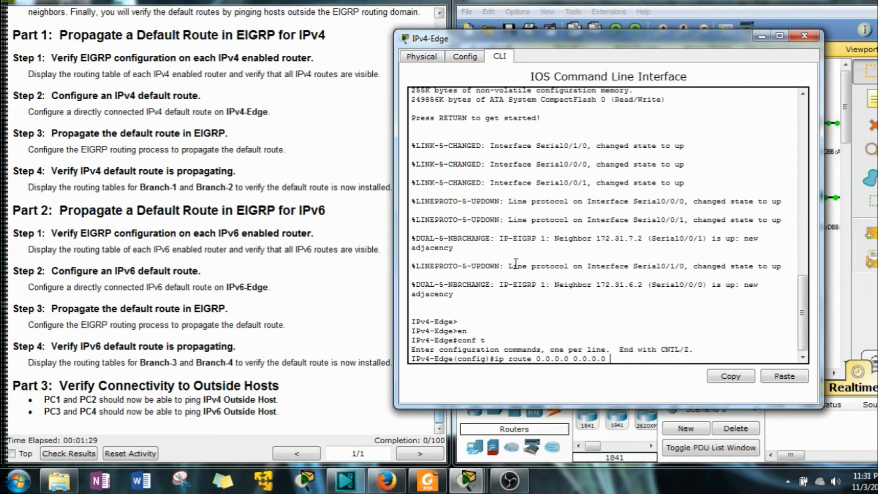
pyautogui.scroll(10, 464, 196)
pyautogui.scroll(-10, 474, 219)
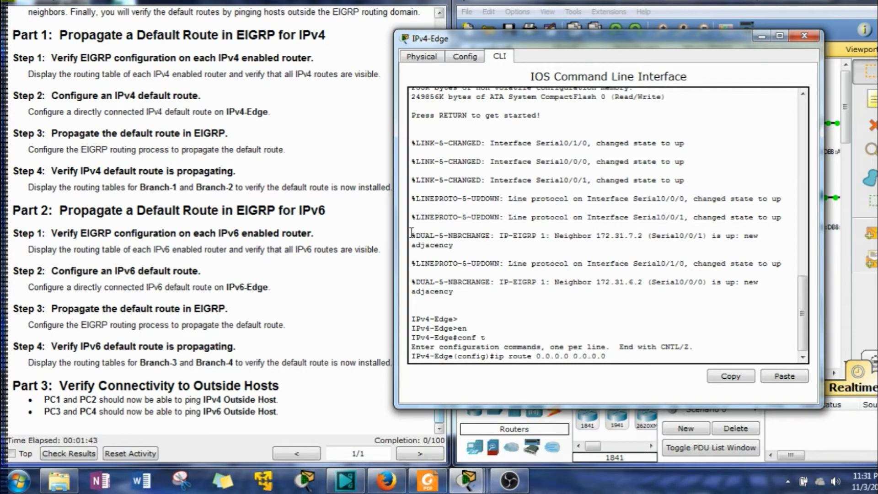
pyautogui.moveTo(415, 235); pyautogui.dragTo(449, 236)
pyautogui.moveTo(542, 237); pyautogui.dragTo(570, 243)
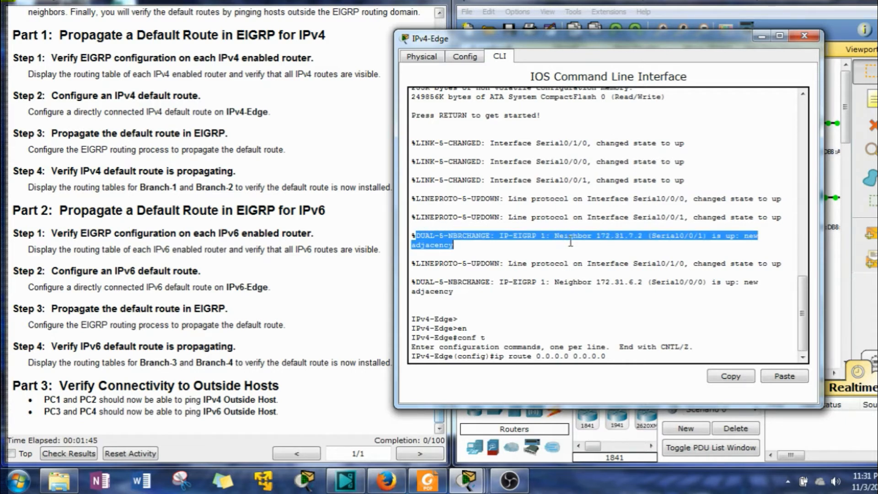
pyautogui.moveTo(704, 237); pyautogui.dragTo(693, 239)
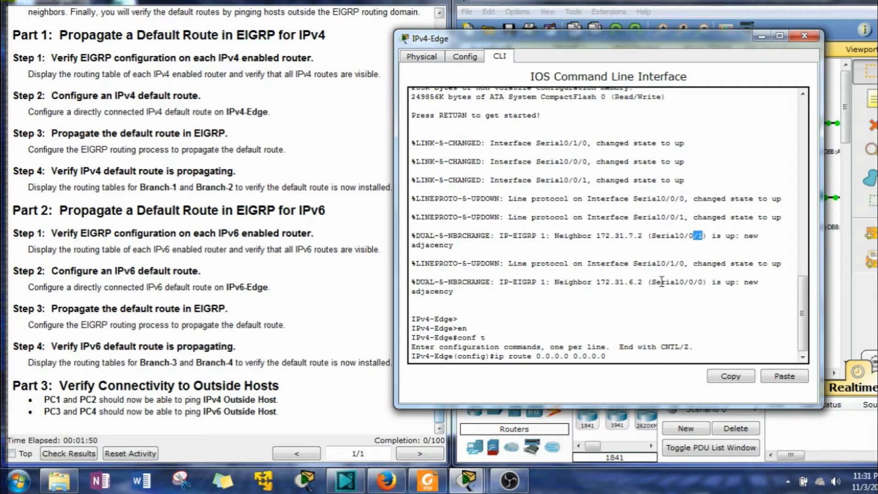
pyautogui.moveTo(700, 284); pyautogui.dragTo(680, 284)
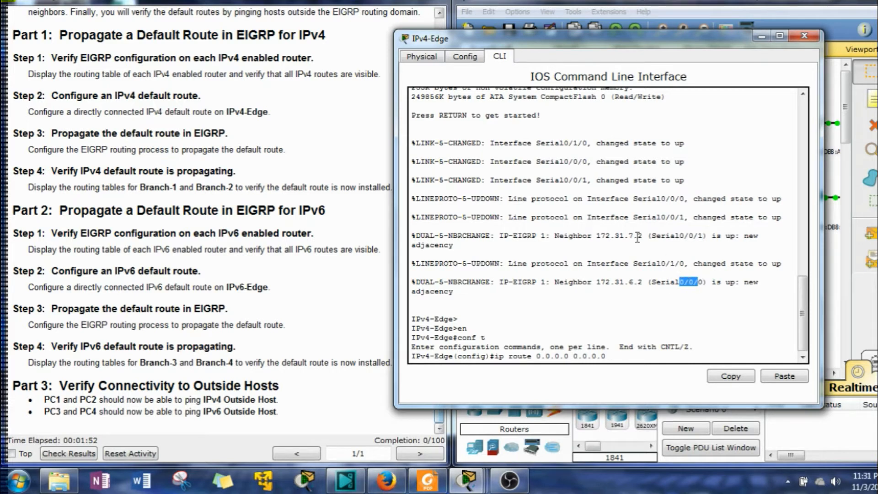
pyautogui.moveTo(587, 144); pyautogui.dragTo(540, 143)
pyautogui.moveTo(712, 42); pyautogui.dragTo(371, 35)
pyautogui.moveTo(609, 126); pyautogui.dragTo(672, 181)
pyautogui.moveTo(611, 155); pyautogui.dragTo(626, 185)
pyautogui.moveTo(309, 37); pyautogui.dragTo(498, 32)
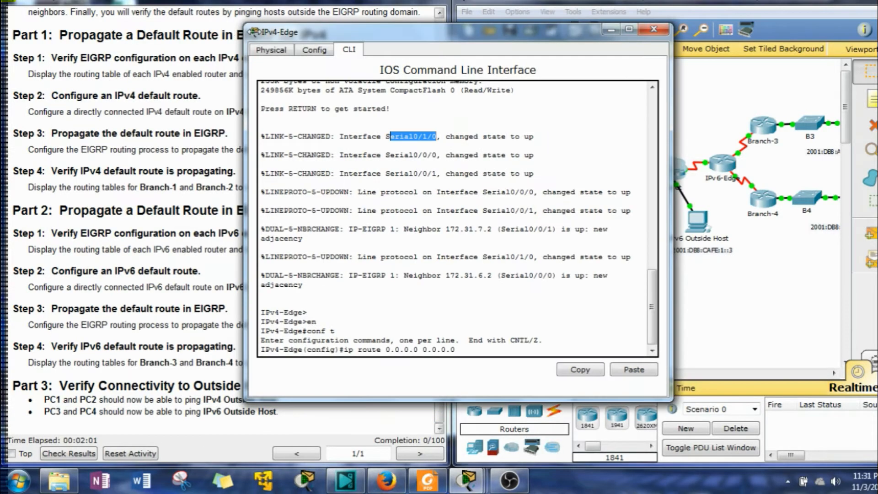
pyautogui.moveTo(377, 41); pyautogui.dragTo(510, 49)
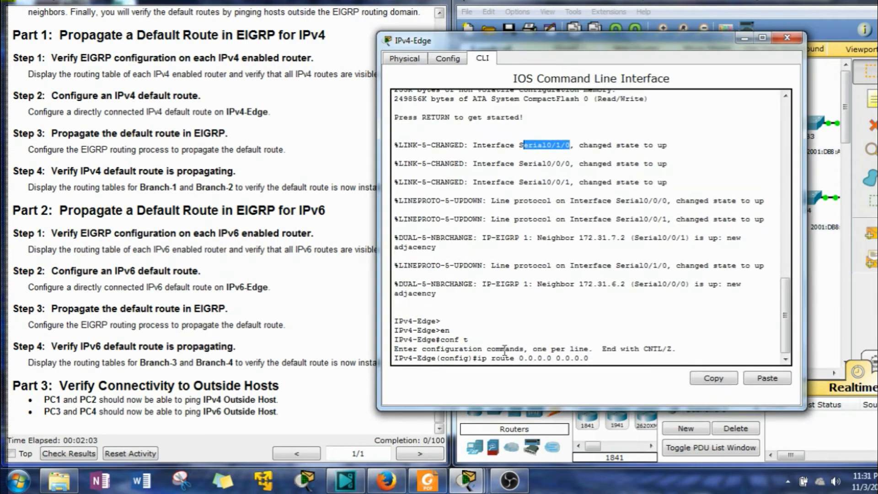
# Complete IPv4-Edge's default route with exit interface s0/1/0 and submit the command
pyautogui.click(600, 359)
pyautogui.write('s0')
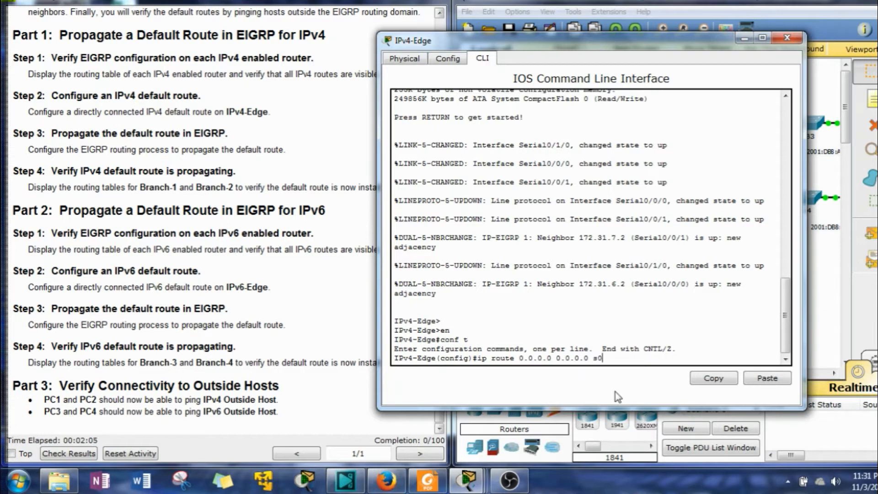
pyautogui.write('/1/0')
pyautogui.press('Return')
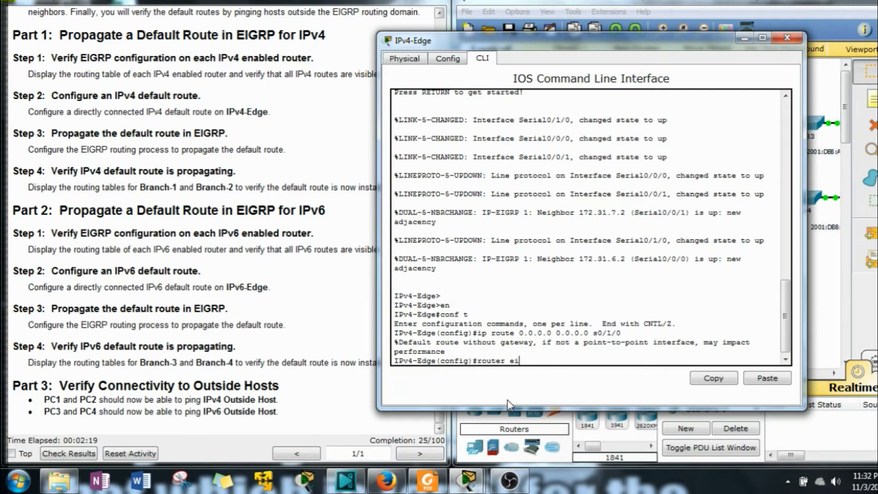
# Redistribute static routes in EIGRP process 1 on IPv4-Edge, then minimize the router window
pyautogui.press('Tab')
pyautogui.write('1')
pyautogui.press('Return')
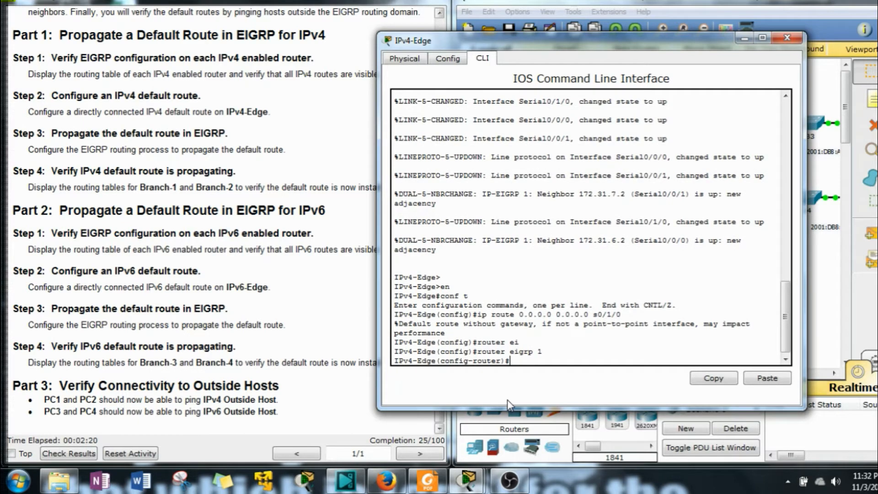
pyautogui.write('re')
pyautogui.press('Tab')
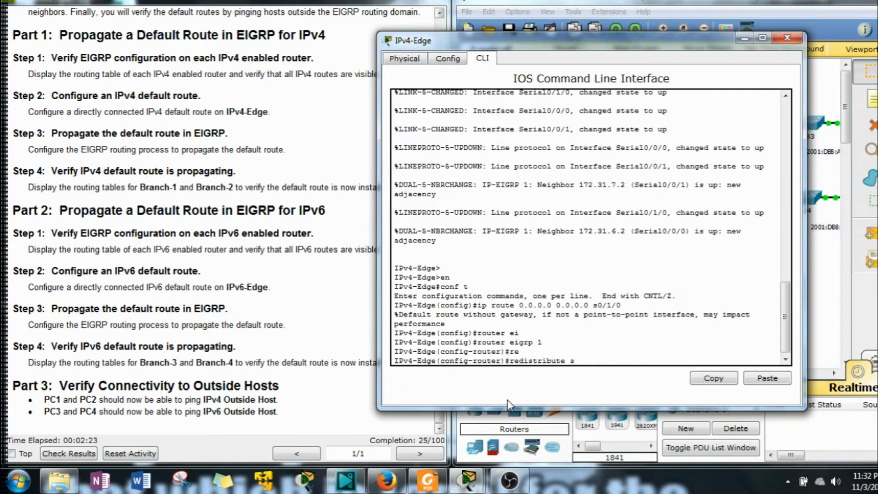
pyautogui.write('sta')
pyautogui.press('Tab')
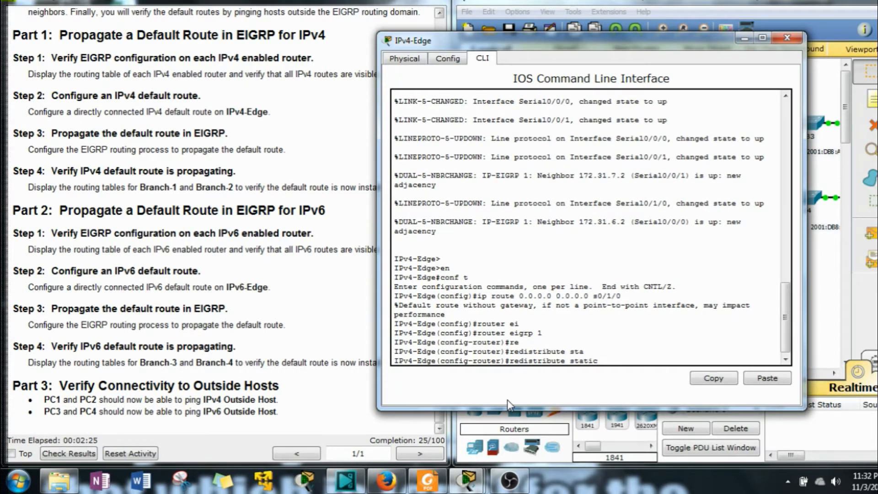
pyautogui.press('Return')
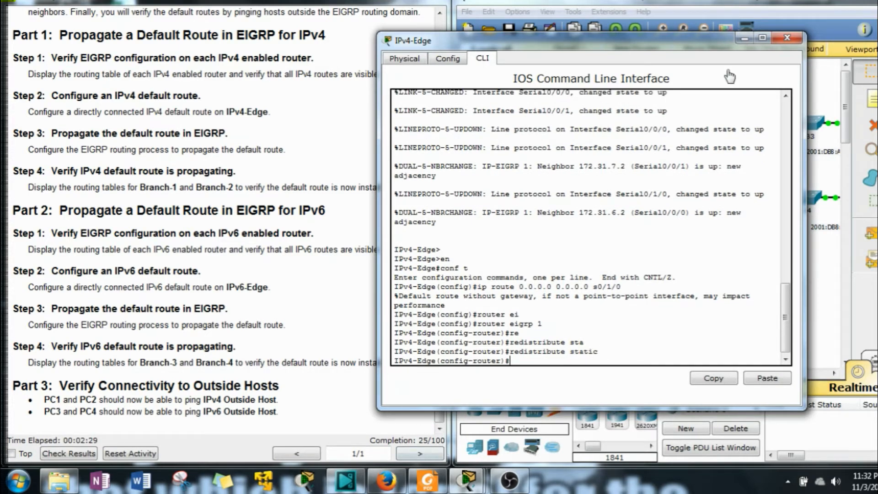
pyautogui.click(744, 39)
# Reopen Branch-1's command line and display its IPv4 routing table again with show ip route
pyautogui.click(557, 158)
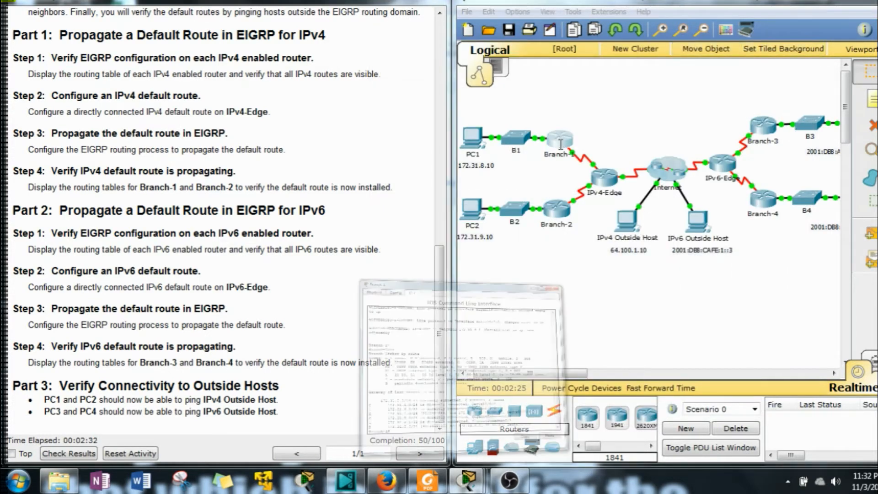
pyautogui.moveTo(260, 328); pyautogui.dragTo(589, 381)
pyautogui.click(466, 395)
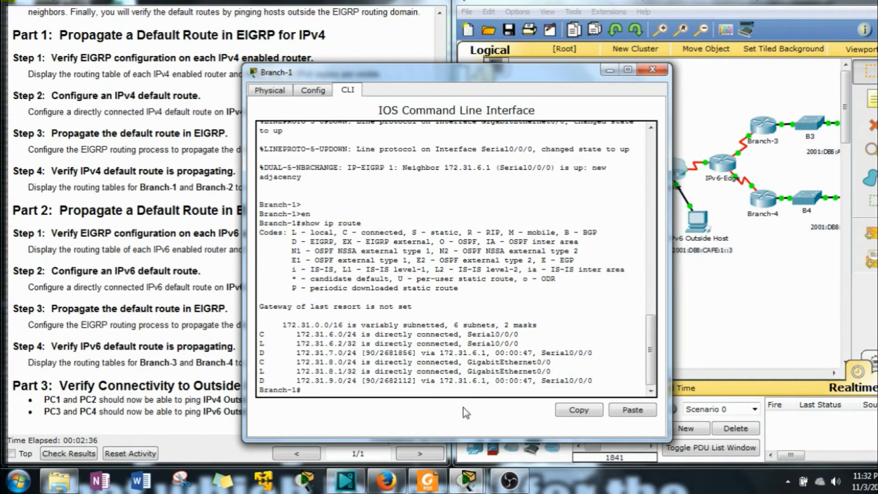
pyautogui.press('Up')
pyautogui.press('Return')
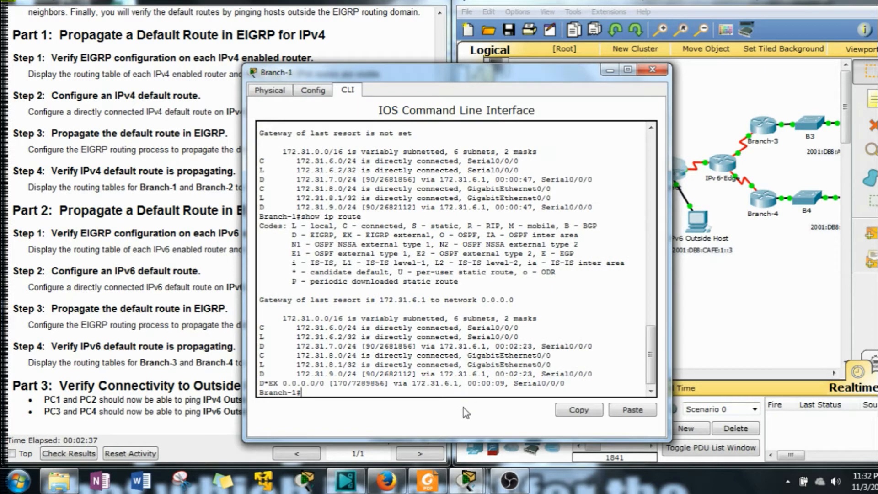
# Examine the 0.0.0.0/0 entry's route code and administrative distance against the internal EIGRP routes, then close Branch-1
pyautogui.moveTo(260, 383)
pyautogui.mouseDown()
pyautogui.moveTo(309, 384)
pyautogui.moveTo(265, 382)
pyautogui.mouseUp()
pyautogui.click(304, 384)
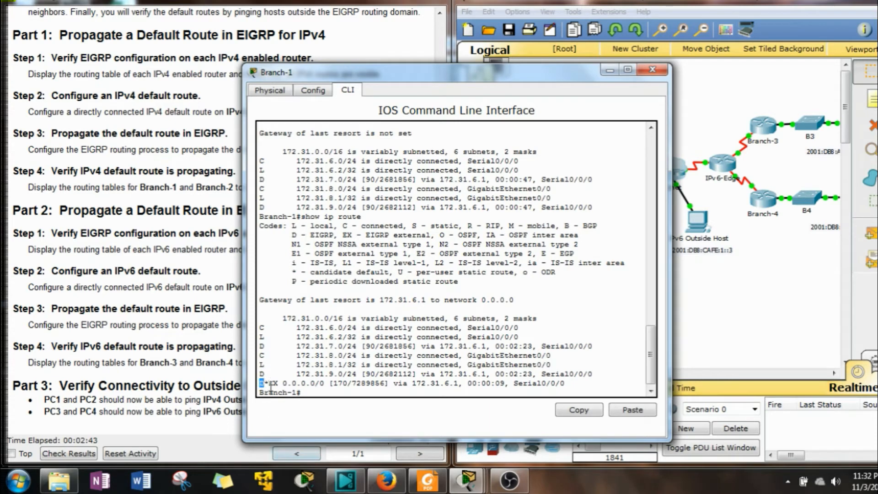
pyautogui.moveTo(266, 383); pyautogui.dragTo(271, 384)
pyautogui.moveTo(283, 383); pyautogui.dragTo(347, 384)
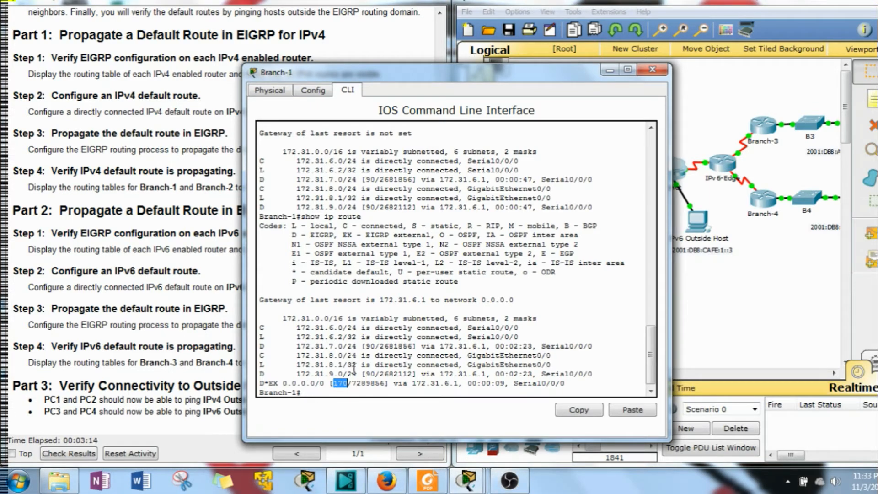
pyautogui.doubleClick(372, 374)
pyautogui.moveTo(348, 382); pyautogui.dragTo(331, 382)
pyautogui.click(652, 69)
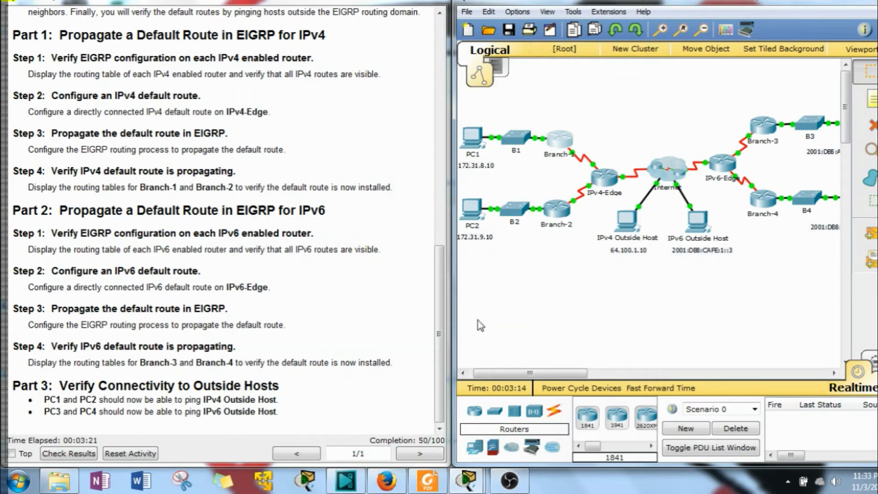
# Open the Branch-3 router's command line on the IPv6 side of the topology and enter privileged EXEC mode
pyautogui.moveTo(562, 372); pyautogui.dragTo(614, 382)
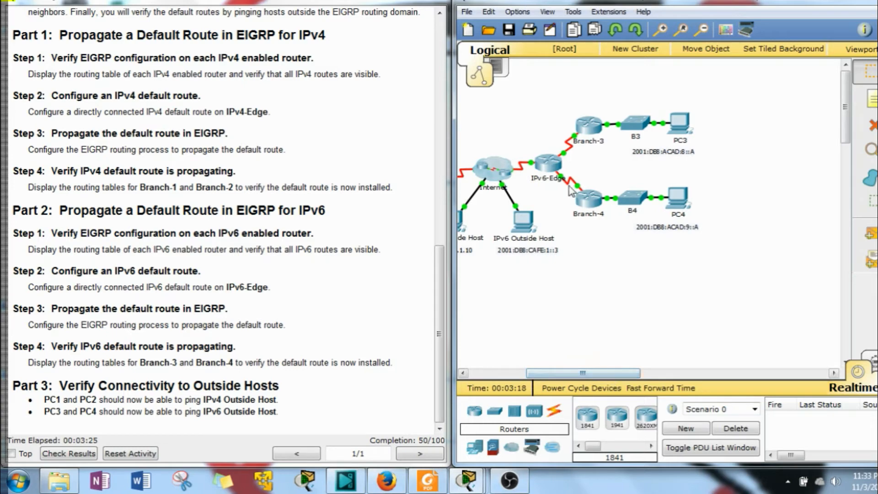
pyautogui.click(589, 143)
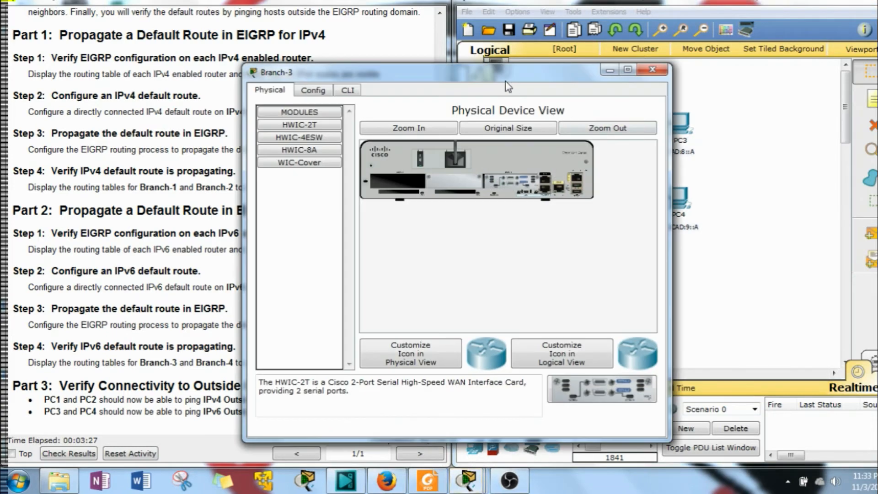
pyautogui.moveTo(506, 75); pyautogui.dragTo(710, 57)
pyautogui.click(544, 72)
pyautogui.press('Return')
pyautogui.press('Return')
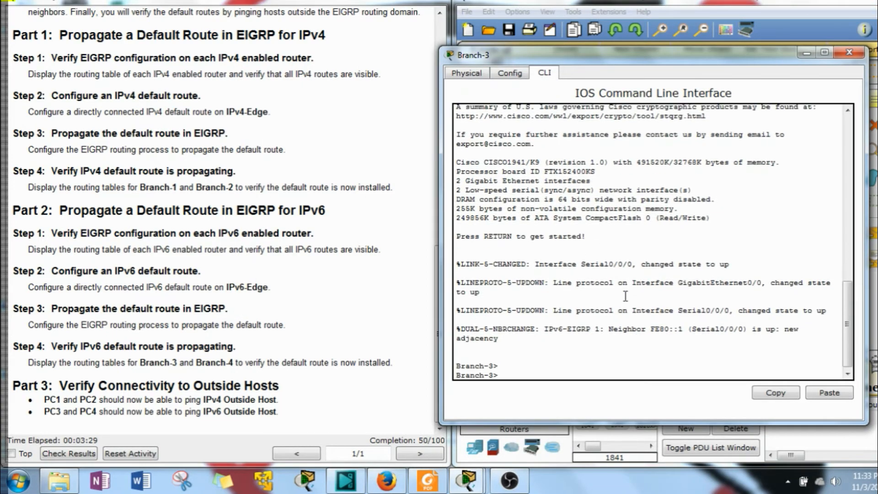
pyautogui.write('en')
pyautogui.press('Return')
pyautogui.press('Return')
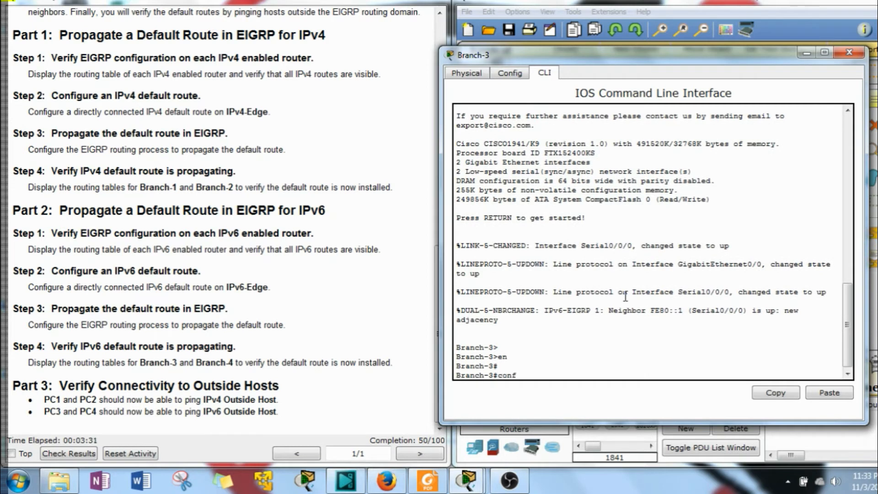
# Display Branch-3's full IPv6 routing table with show ipv6 route
pyautogui.write('show ipv6 route')
pyautogui.press('Return')
pyautogui.press('space')
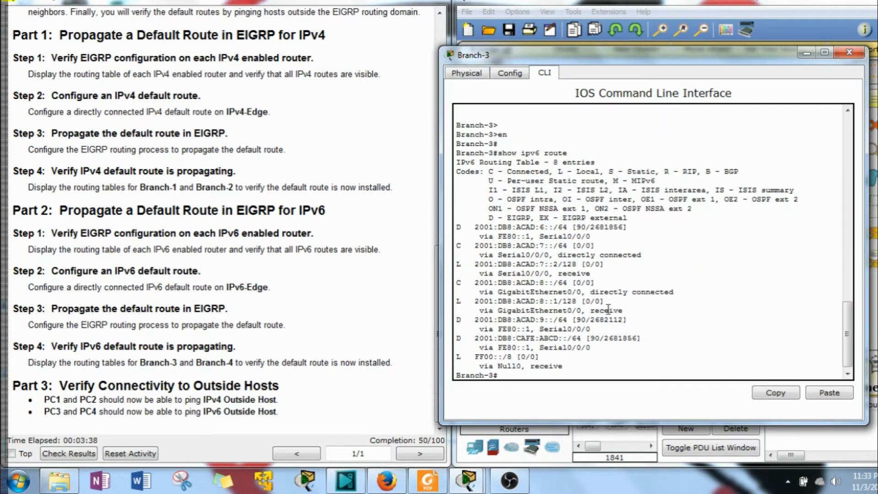
# Look through the connected, local and EIGRP entries in Branch-3's IPv6 routing table, then close Branch-3
pyautogui.moveTo(464, 227); pyautogui.dragTo(588, 368)
pyautogui.click(709, 230)
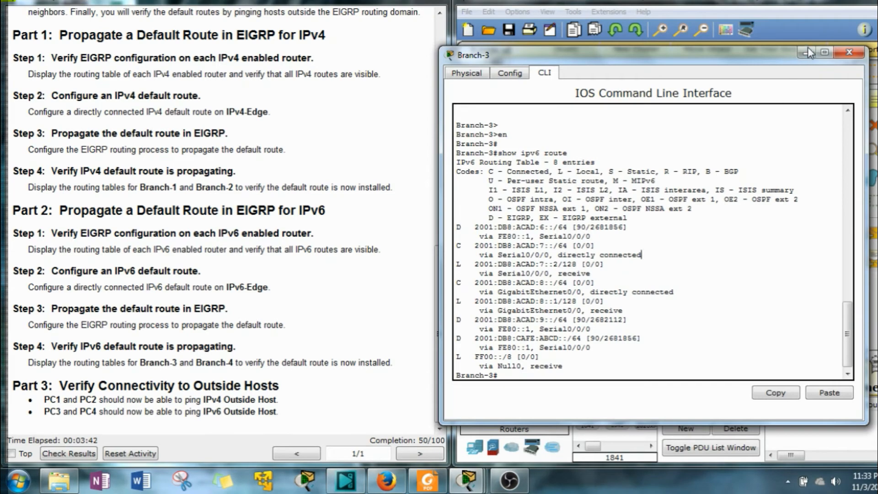
pyautogui.click(848, 52)
# Open the IPv6-Edge router's command line and enter global configuration mode
pyautogui.click(547, 189)
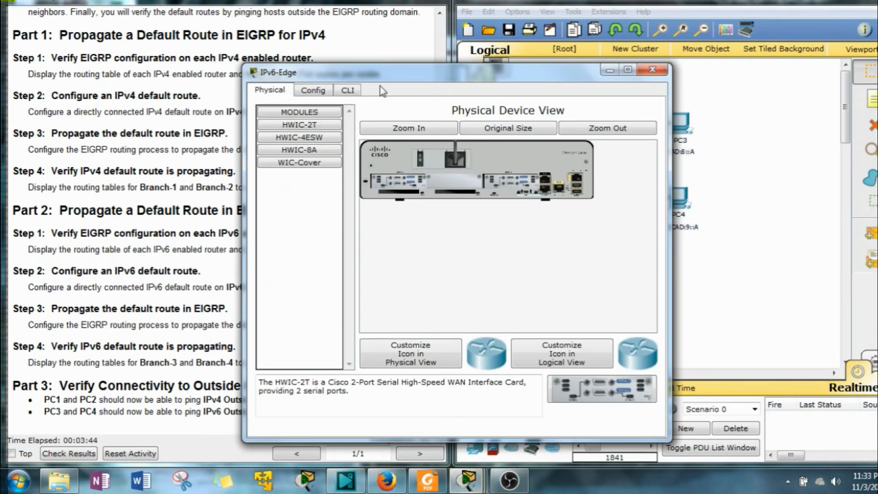
pyautogui.click(350, 91)
pyautogui.moveTo(363, 73); pyautogui.dragTo(536, 37)
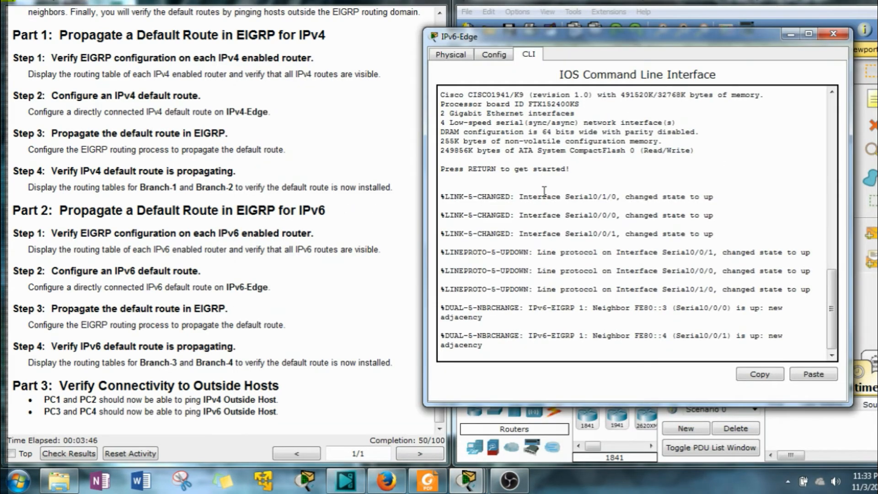
pyautogui.press('Return')
pyautogui.press('Return')
pyautogui.write('en')
pyautogui.press('Return')
pyautogui.write('c')
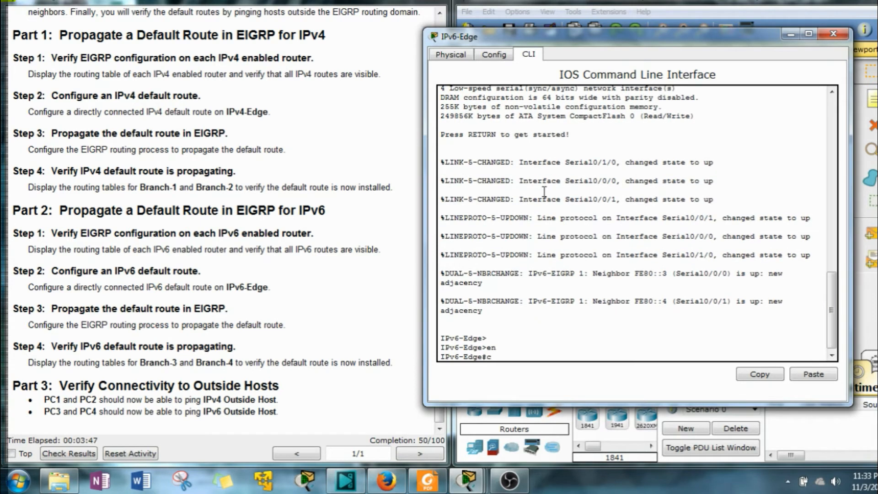
pyautogui.write('onf t')
pyautogui.press('Return')
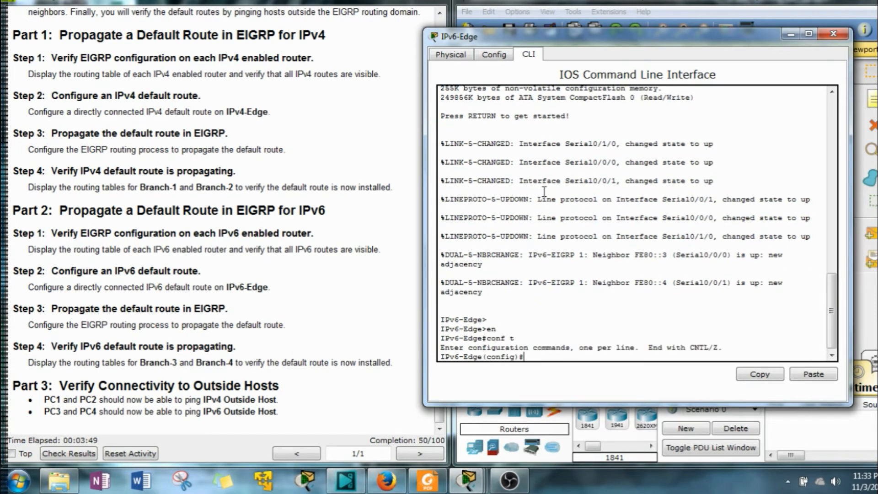
# Try to configure a default route on IPv6-Edge with ip route ::/0 s0/1/0
pyautogui.write('ip route ::/0')
pyautogui.write(' s/1/0')
pyautogui.press('Left')
pyautogui.press('Left')
pyautogui.press('Left')
pyautogui.press('Left')
pyautogui.write('0')
pyautogui.press('Return')
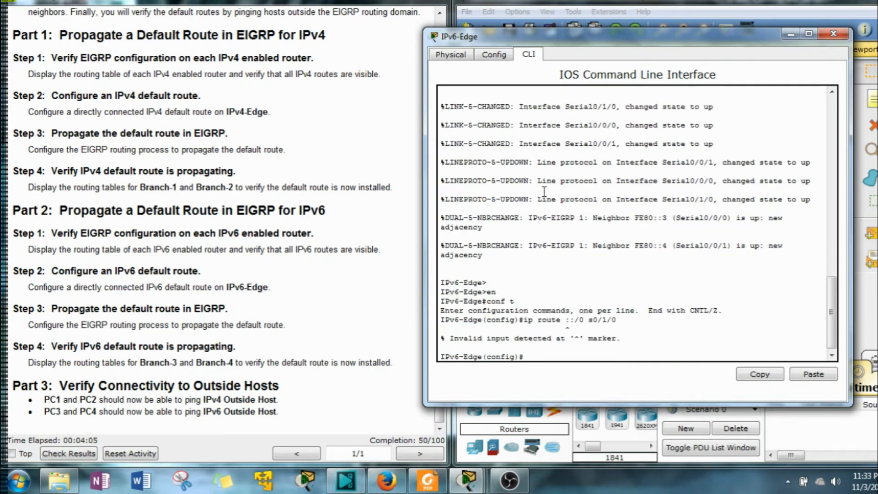
# Correct the previous command to ipv6 route ::/0 s0/1/0 and run it to configure IPv6-Edge's directly connected default route
pyautogui.press('Up')
pyautogui.press('Left')
pyautogui.press('Left')
pyautogui.press('Left')
pyautogui.press('Left')
pyautogui.press('Left')
pyautogui.press('Left')
pyautogui.press('Left')
pyautogui.press('Left')
pyautogui.press('Left')
pyautogui.press('Left')
pyautogui.press('Left')
pyautogui.press('Left')
pyautogui.press('Left')
pyautogui.press('Left')
pyautogui.press('Left')
pyautogui.press('Left')
pyautogui.press('Left')
pyautogui.press('Left')
pyautogui.write('v6')
pyautogui.press('Return')
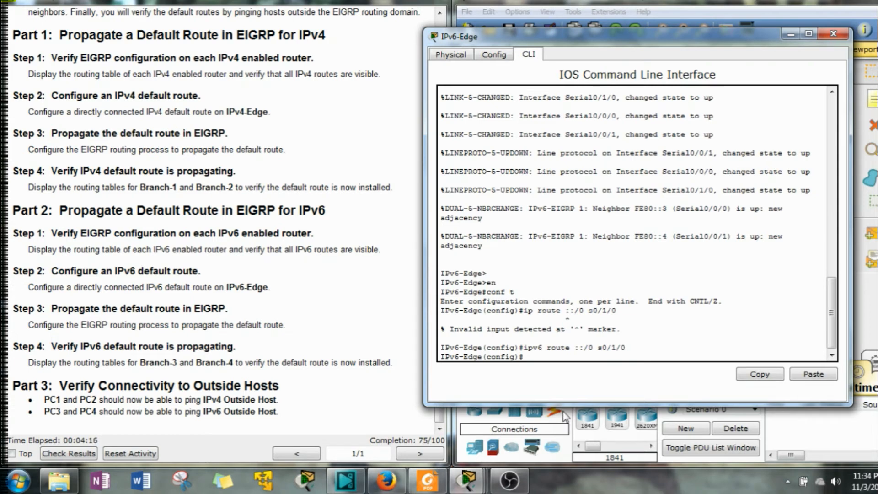
# Enter ipv6 router eigrp 1 on IPv6-Edge, propagate the default route with redistribute static, and put the router window away
pyautogui.write('ipv6 router eigrp 1')
pyautogui.press('Return')
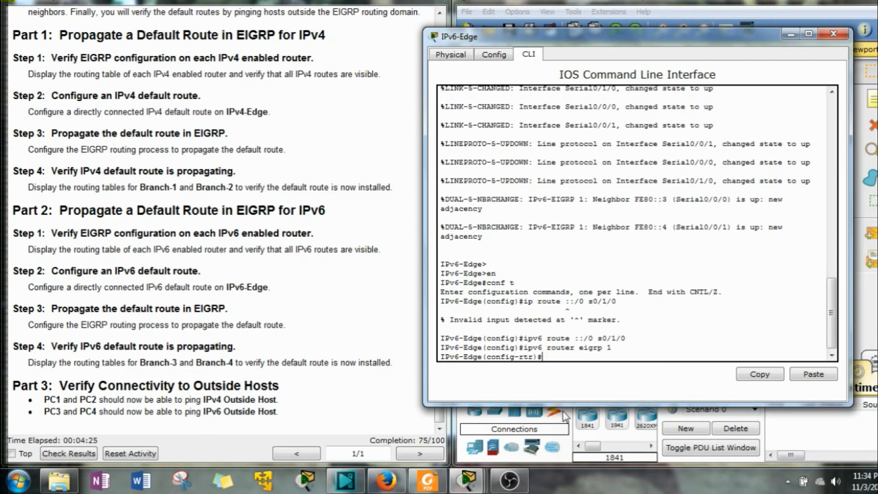
pyautogui.write('re')
pyautogui.press('Tab')
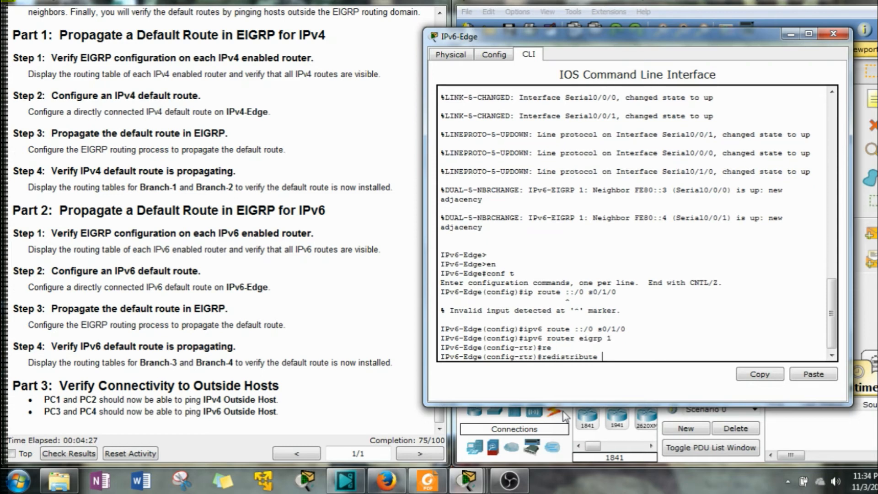
pyautogui.write('st')
pyautogui.press('Tab')
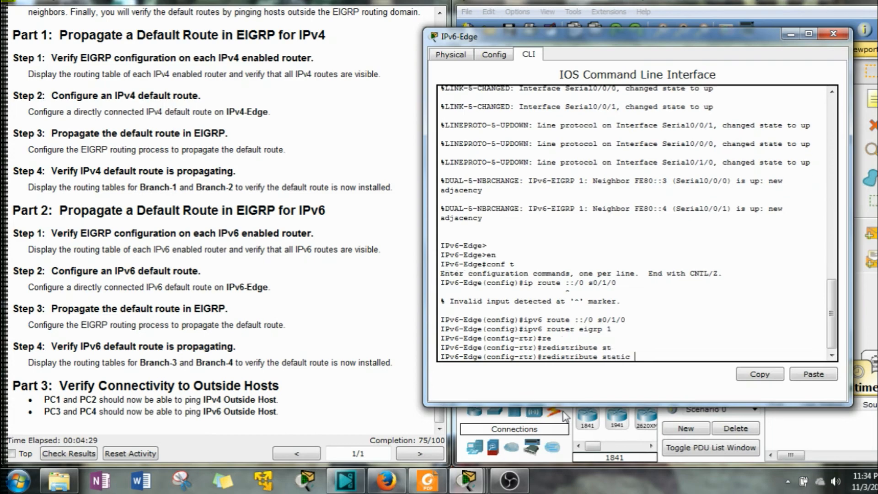
pyautogui.press('Return')
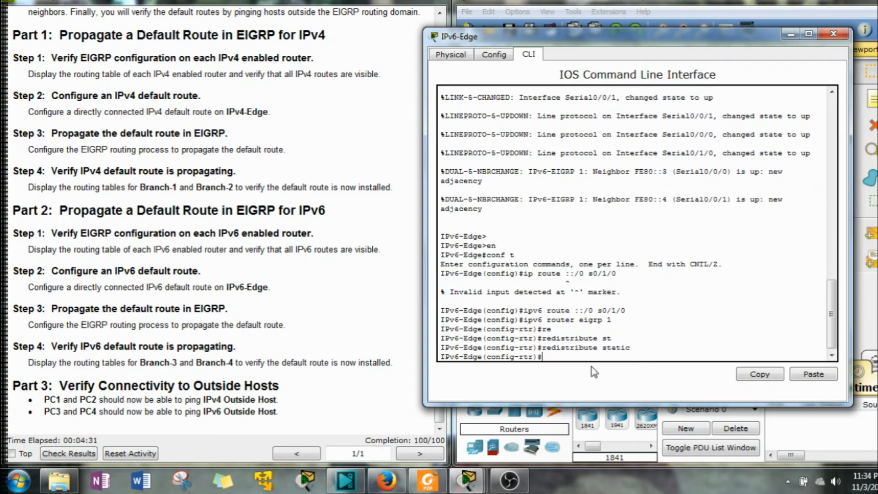
pyautogui.click(790, 34)
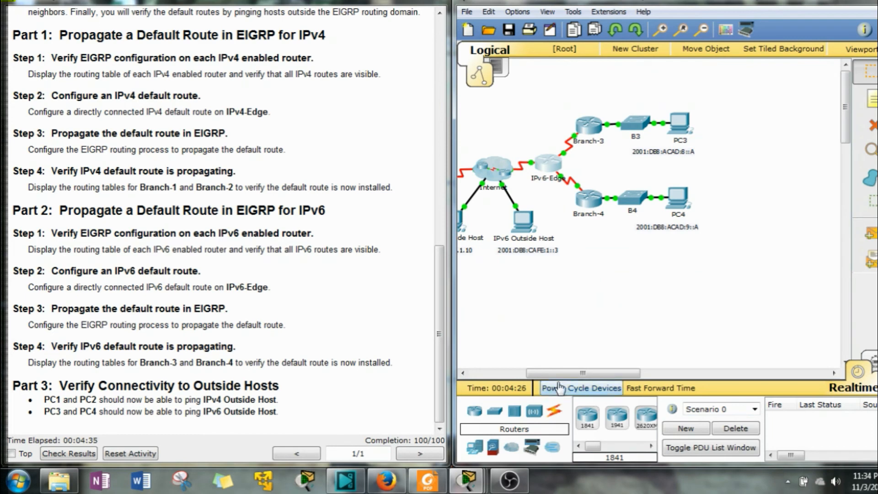
# Reopen Branch-3's command line and display its IPv6 routing table again with show ipv6 route
pyautogui.click(597, 122)
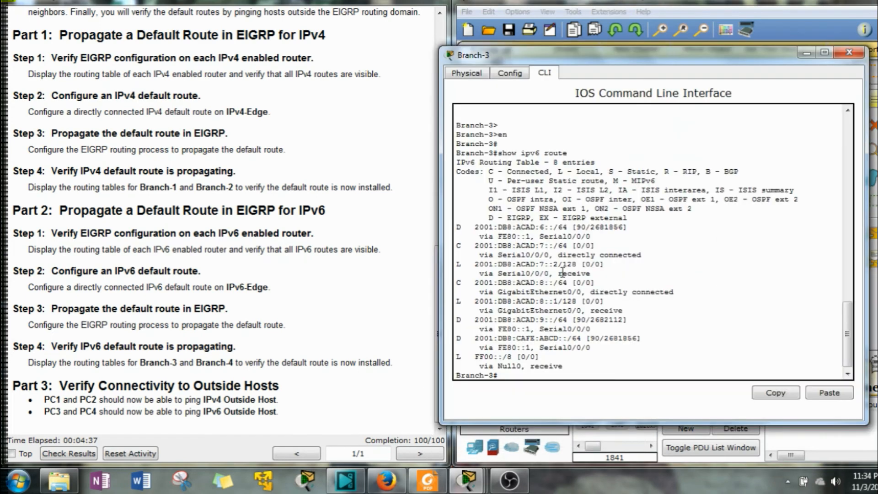
pyautogui.moveTo(493, 233); pyautogui.dragTo(593, 404)
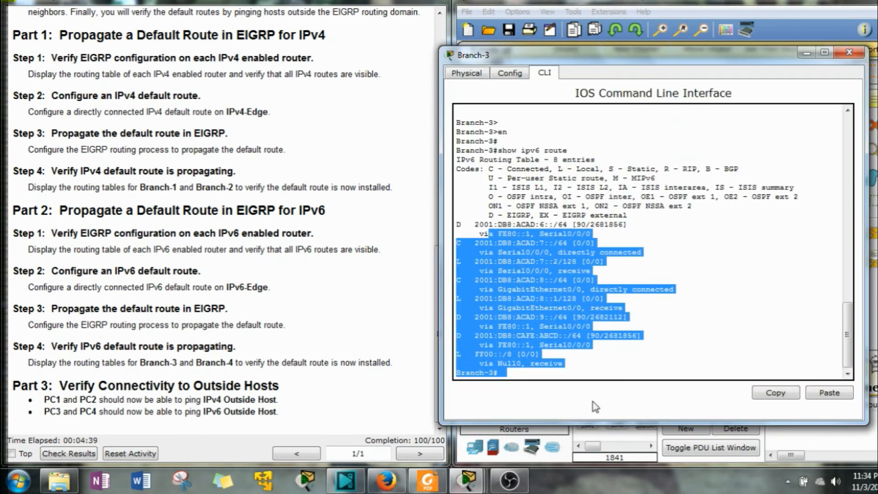
pyautogui.click(594, 372)
pyautogui.press('Up')
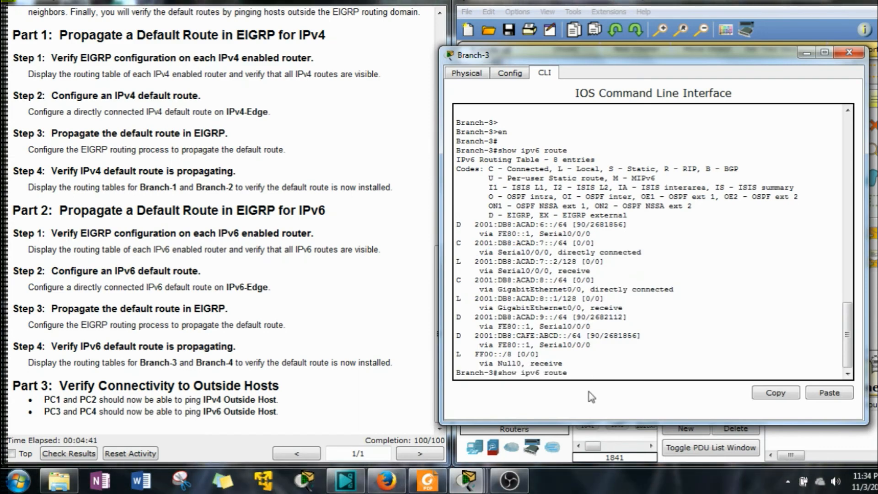
pyautogui.press('Return')
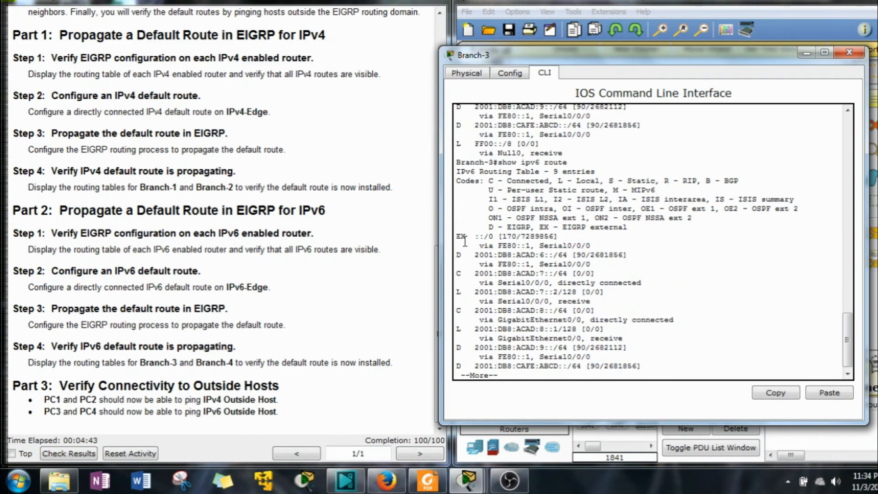
# Examine the ::/0 entry's route code, prefix and administrative distance, then display the rest of Branch-3's IPv6 routing table
pyautogui.moveTo(456, 236); pyautogui.dragTo(466, 237)
pyautogui.moveTo(474, 236); pyautogui.dragTo(517, 242)
pyautogui.moveTo(555, 236); pyautogui.dragTo(520, 237)
pyautogui.click(530, 357)
pyautogui.press('space')
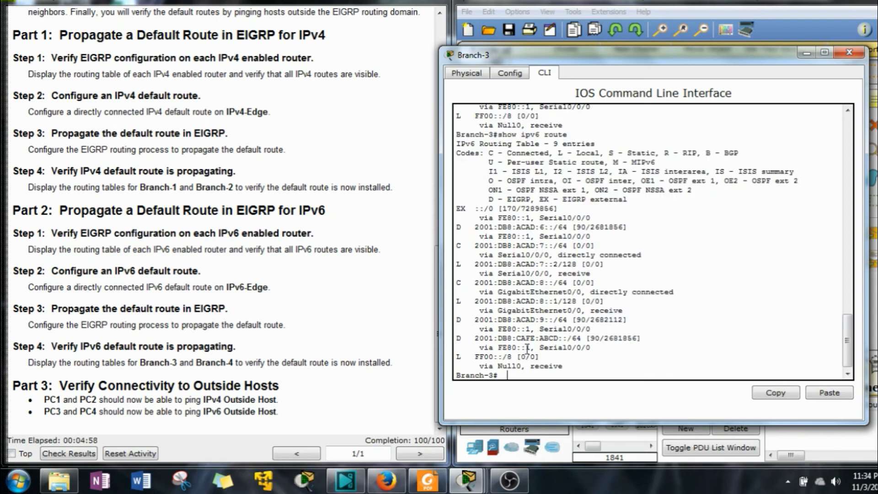